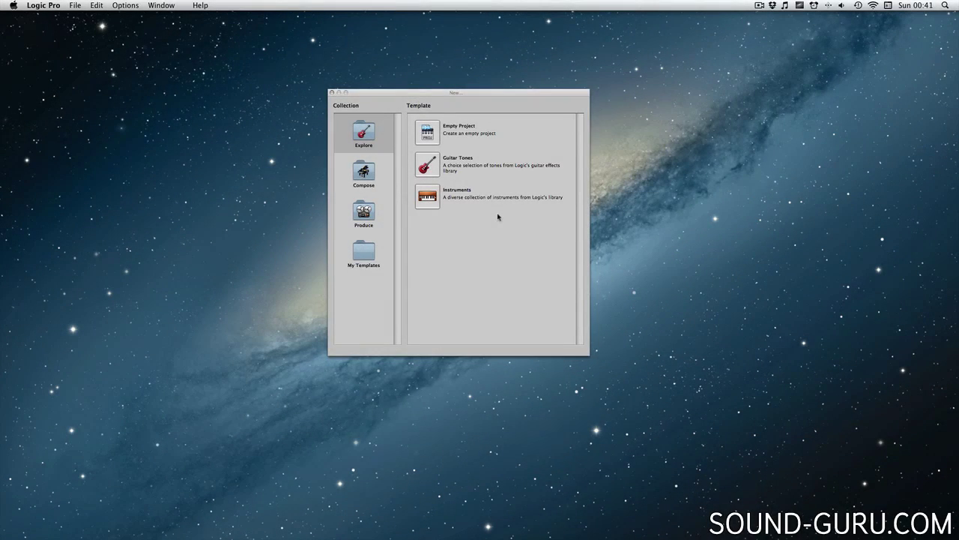
# Step: Create an empty project holding one mono audio track, Audio 1
pyautogui.doubleClick(431, 132)
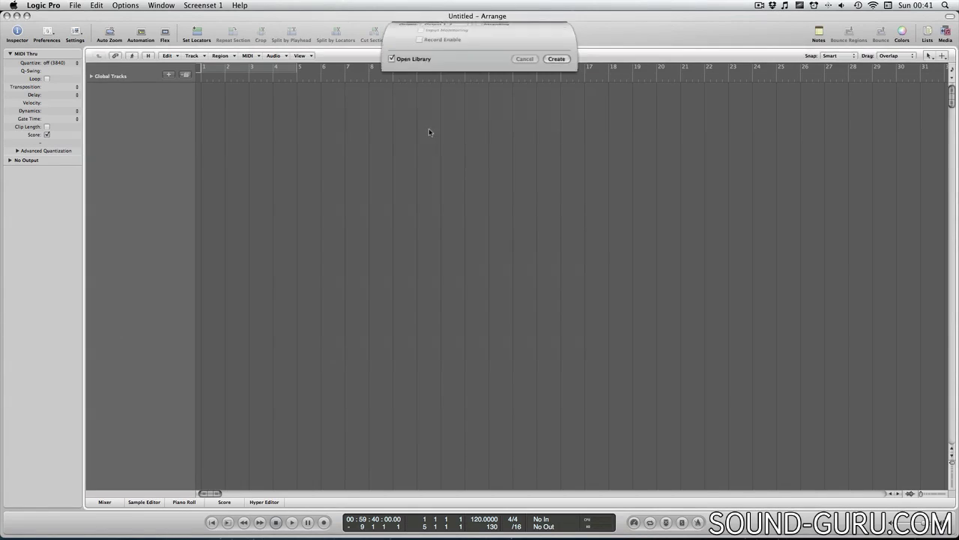
pyautogui.click(552, 149)
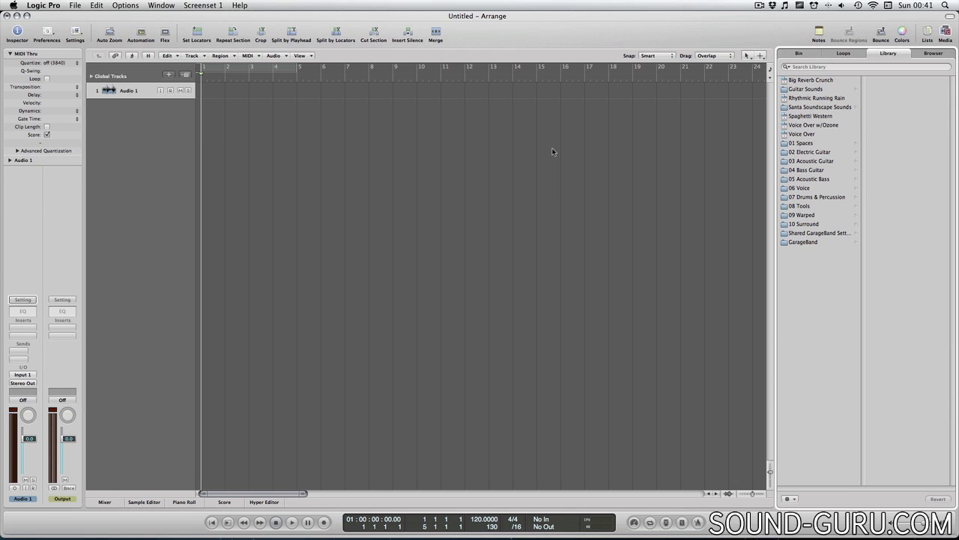
# Step: Save the project as 'Pan Galactic Gargle Blaster' in the Logic folder with Include Assets checked
pyautogui.click(82, 6)
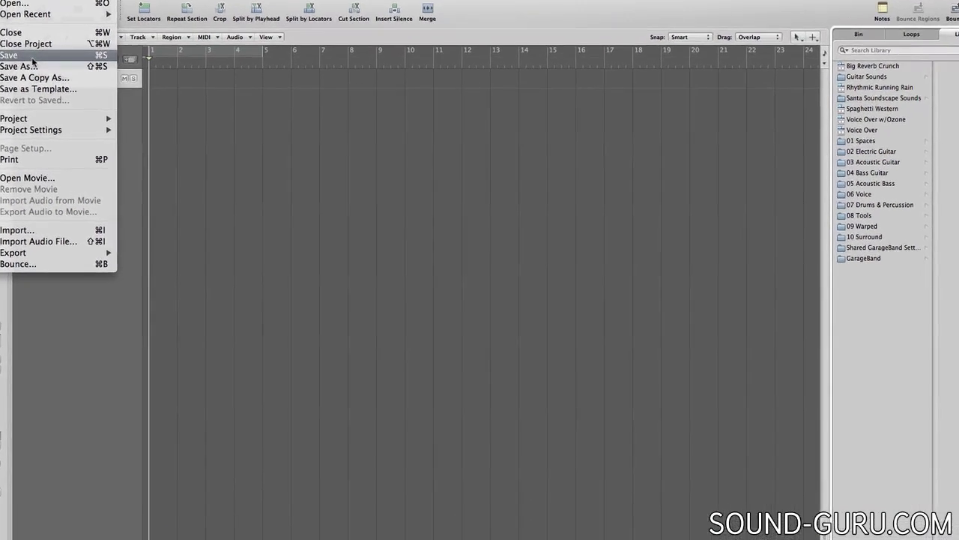
pyautogui.click(103, 73)
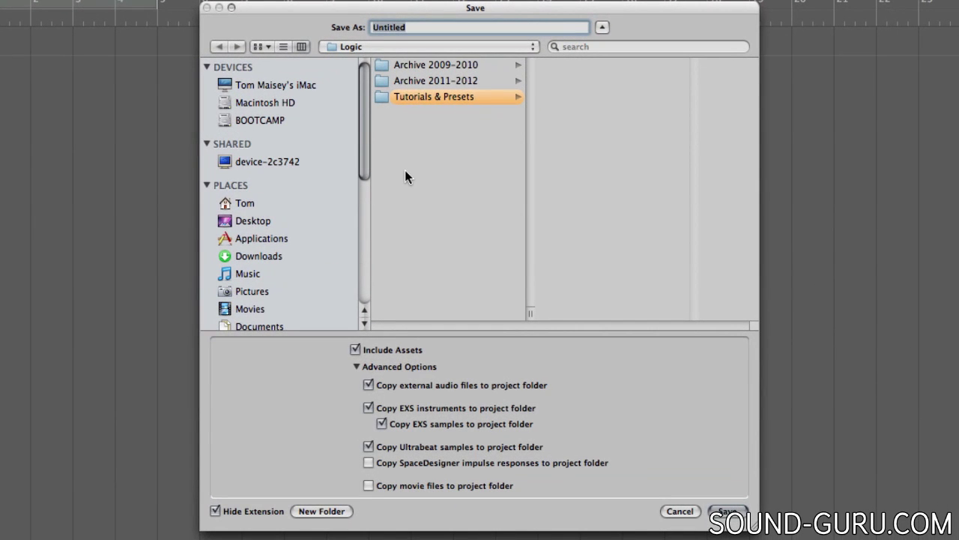
pyautogui.write('Pan Galactic Gargle Blaster')
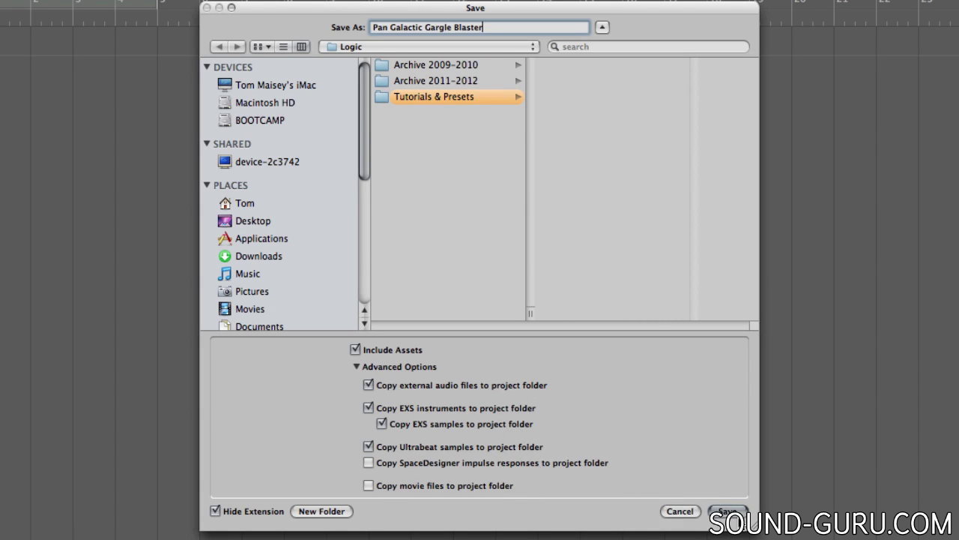
pyautogui.click(737, 516)
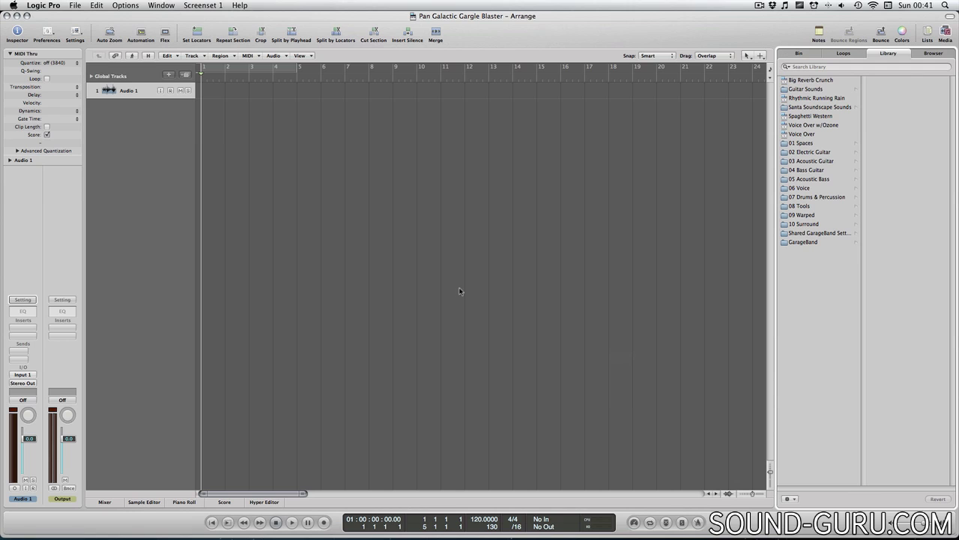
# Step: In Finder, go to Music › Logic › Pan Galactic Gargle Blaster and select the project file
pyautogui.press('super+Tab')
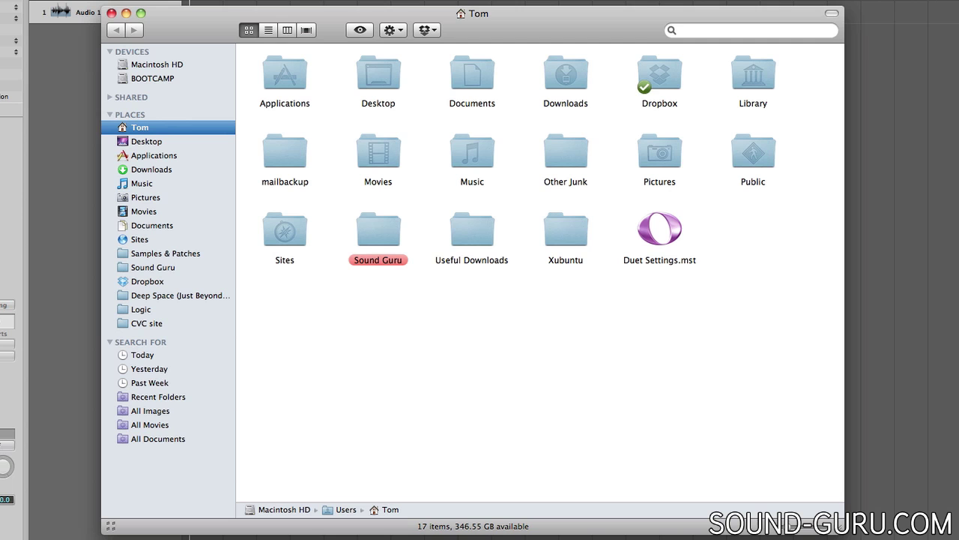
pyautogui.click(471, 157)
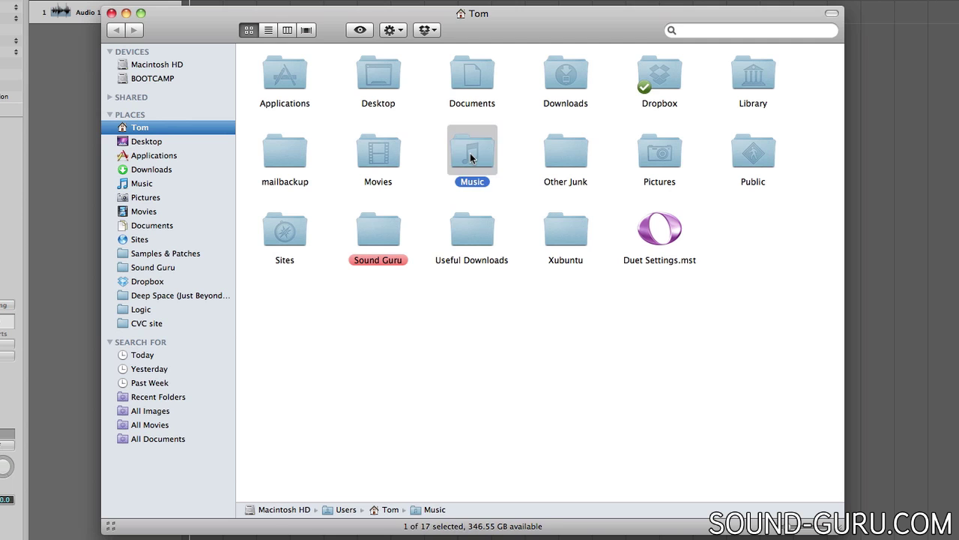
pyautogui.doubleClick(471, 157)
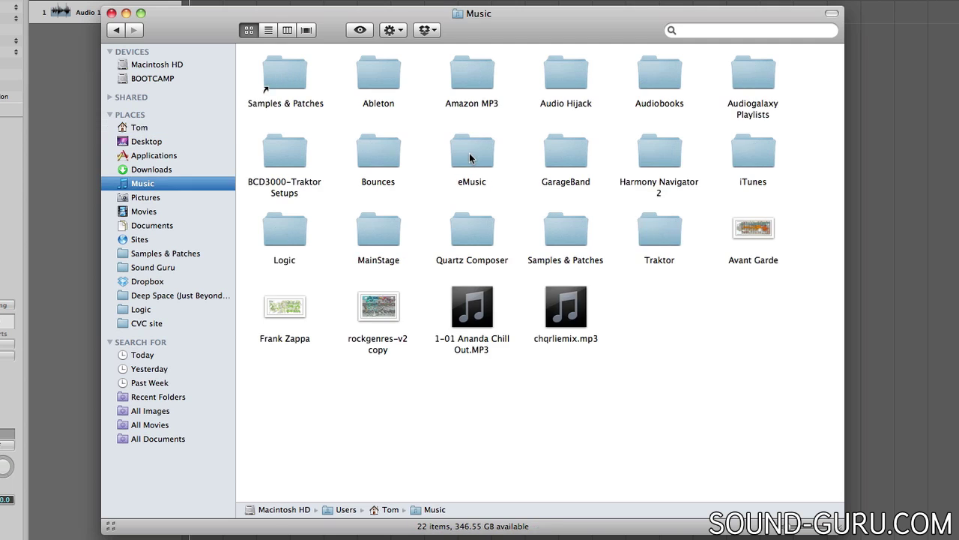
pyautogui.click(295, 238)
pyautogui.doubleClick(295, 239)
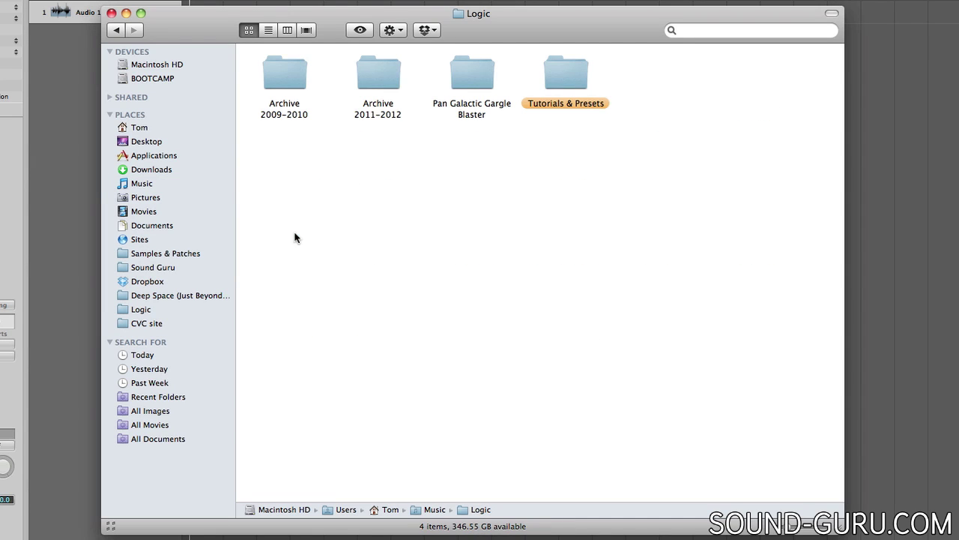
pyautogui.doubleClick(476, 115)
pyautogui.click(402, 109)
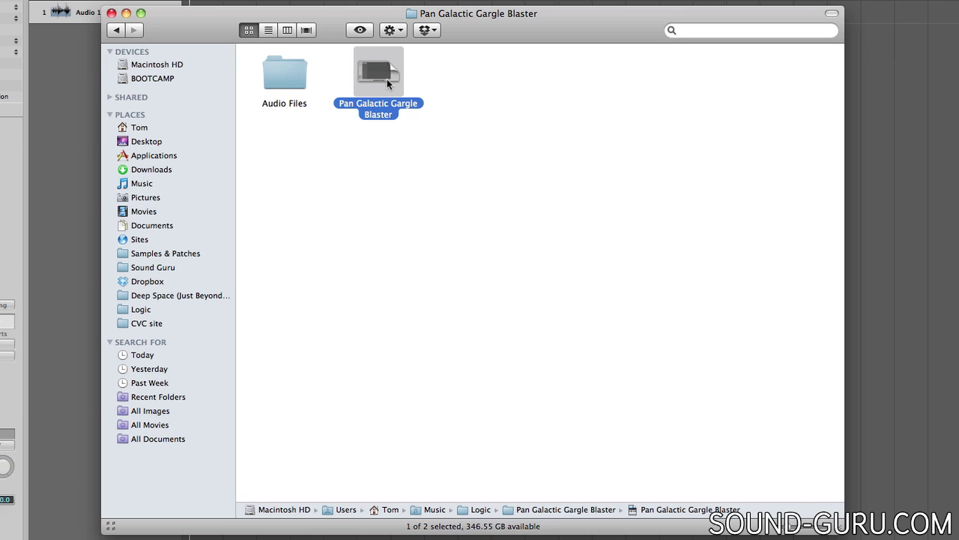
# Step: Check the contents of the Audio Files folder, then return to the project folder
pyautogui.click(282, 80)
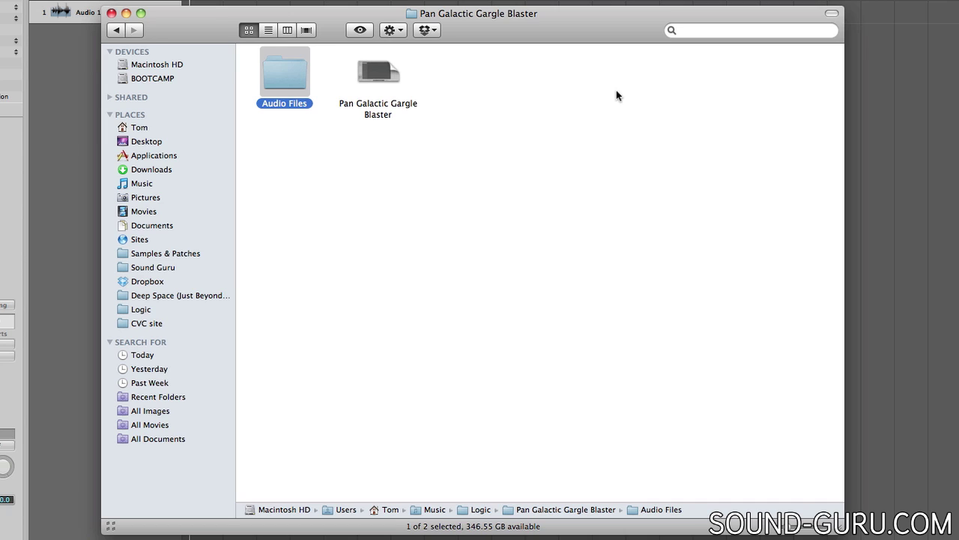
pyautogui.doubleClick(300, 63)
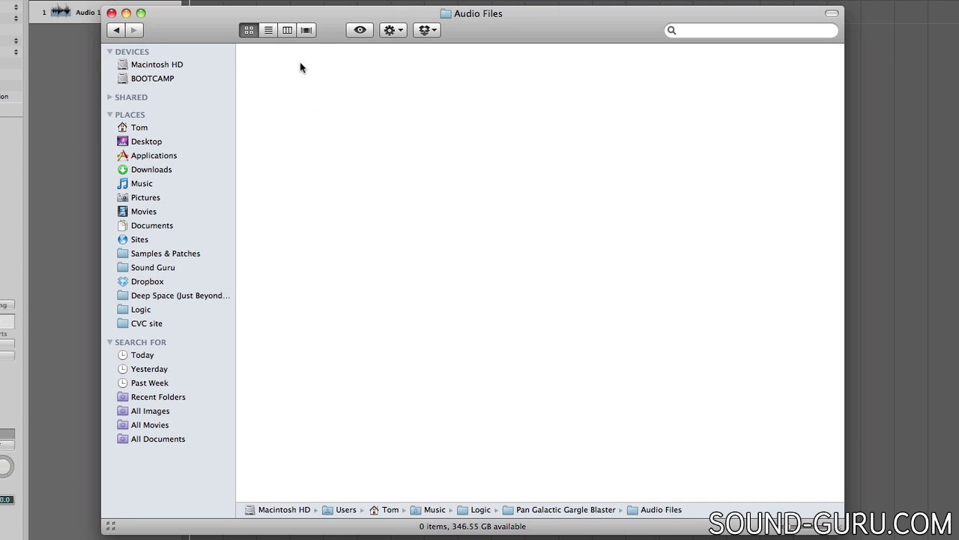
pyautogui.click(117, 30)
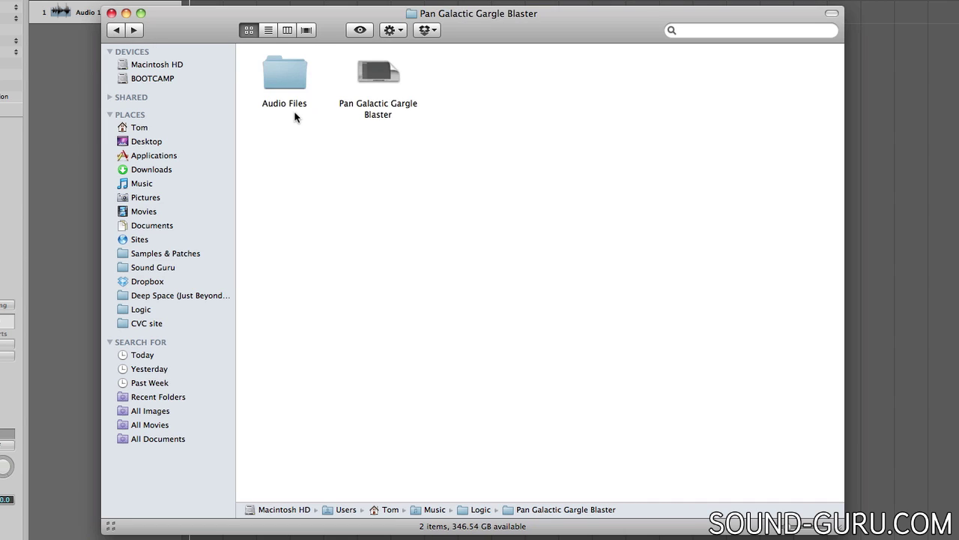
# Step: In the Deep Space project folder, look over Audio Files and Bounces, then open Project File Backups
pyautogui.click(198, 295)
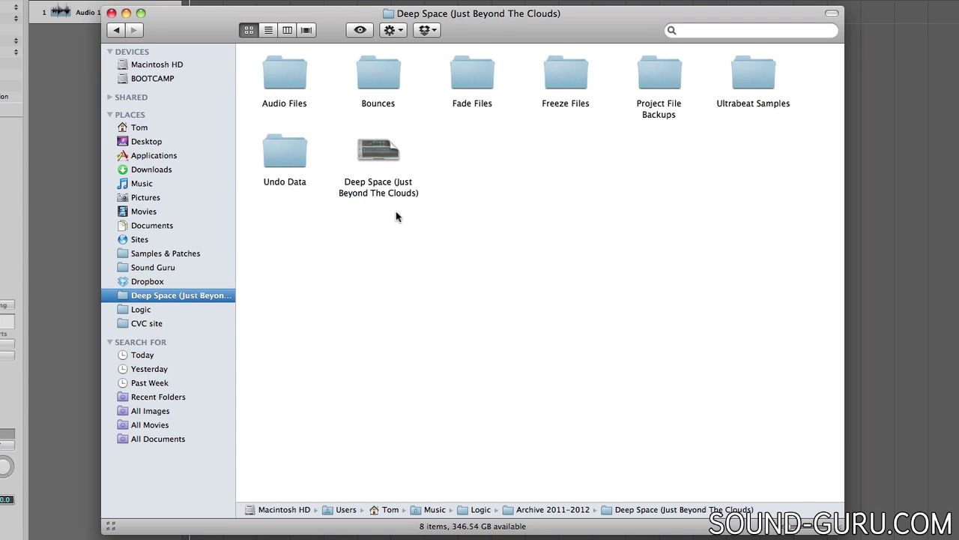
pyautogui.click(284, 75)
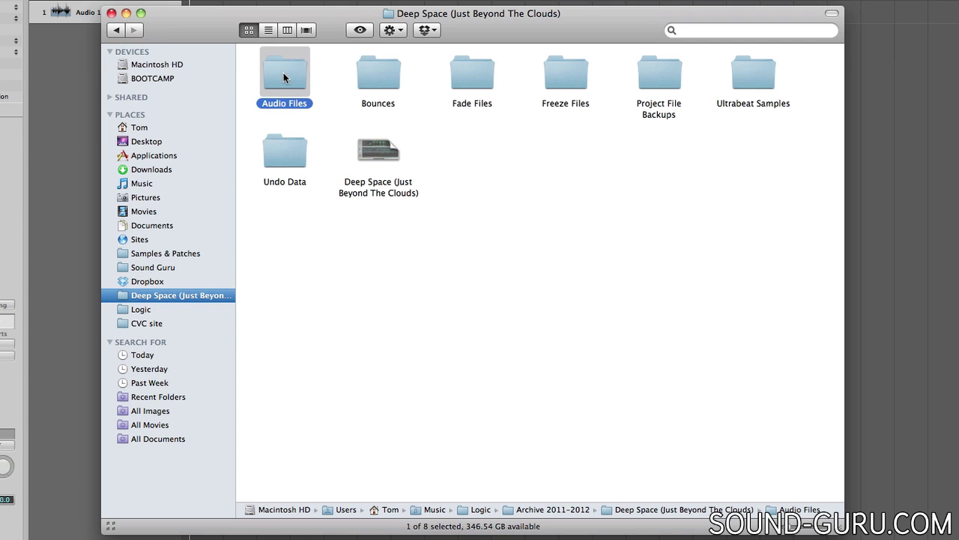
pyautogui.click(378, 78)
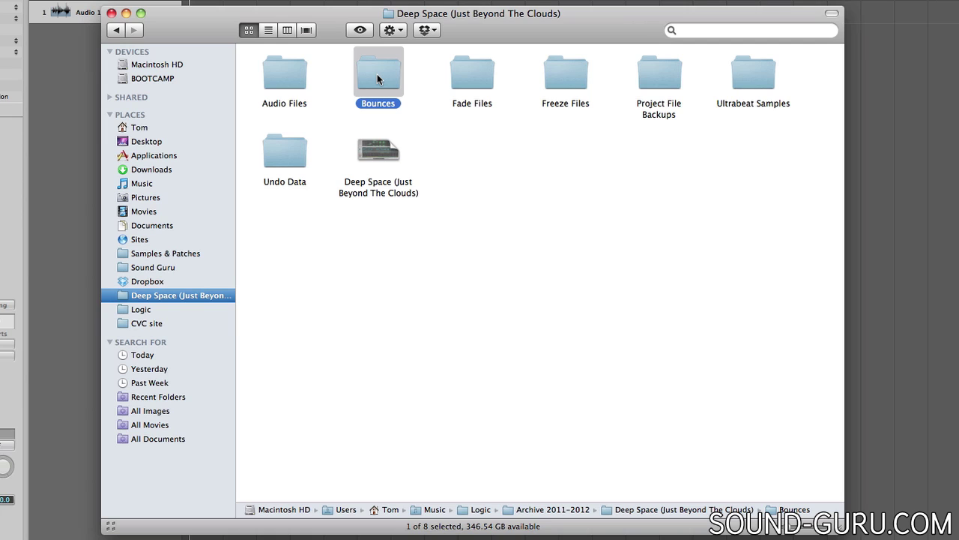
pyautogui.click(661, 70)
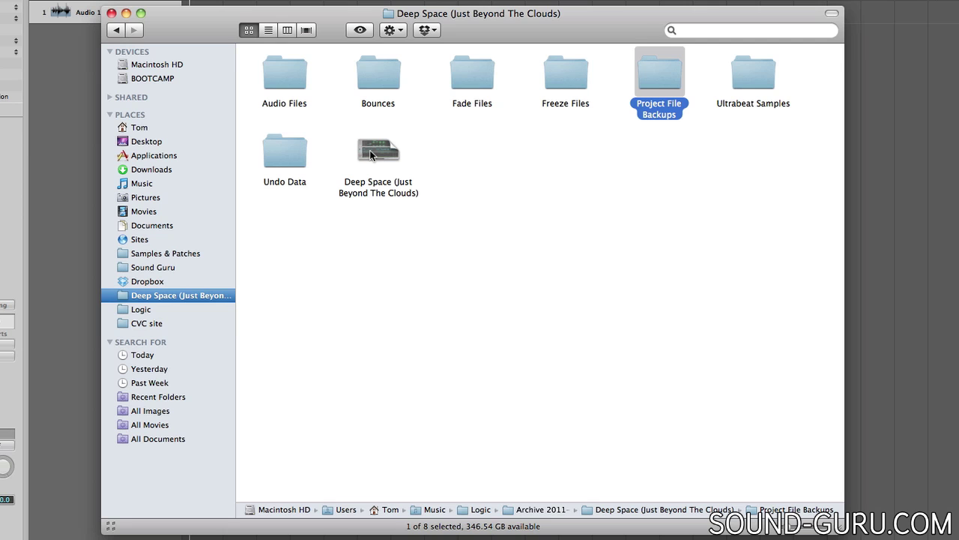
pyautogui.doubleClick(658, 76)
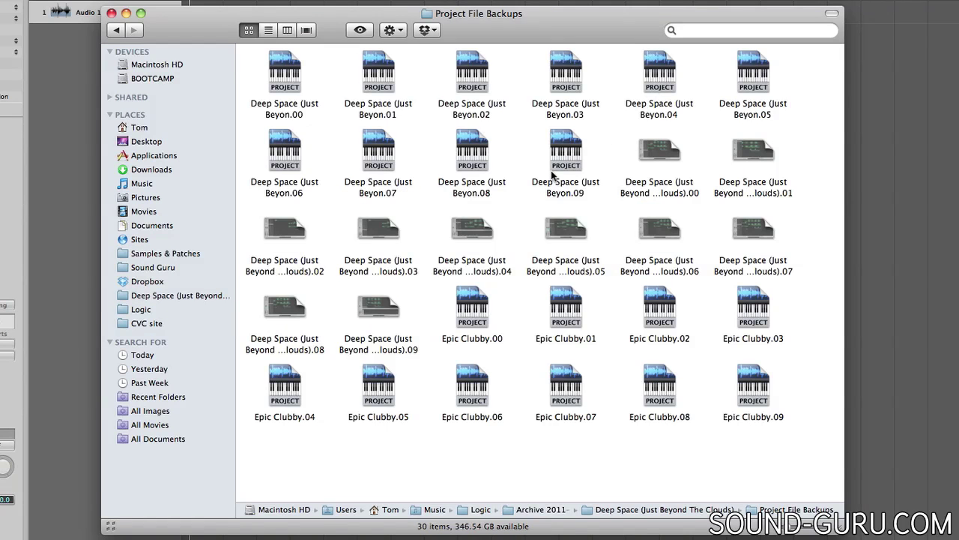
# Step: Select the Deep Space backup files in turn, from the first through .09
pyautogui.click(276, 78)
pyautogui.click(367, 81)
pyautogui.click(489, 84)
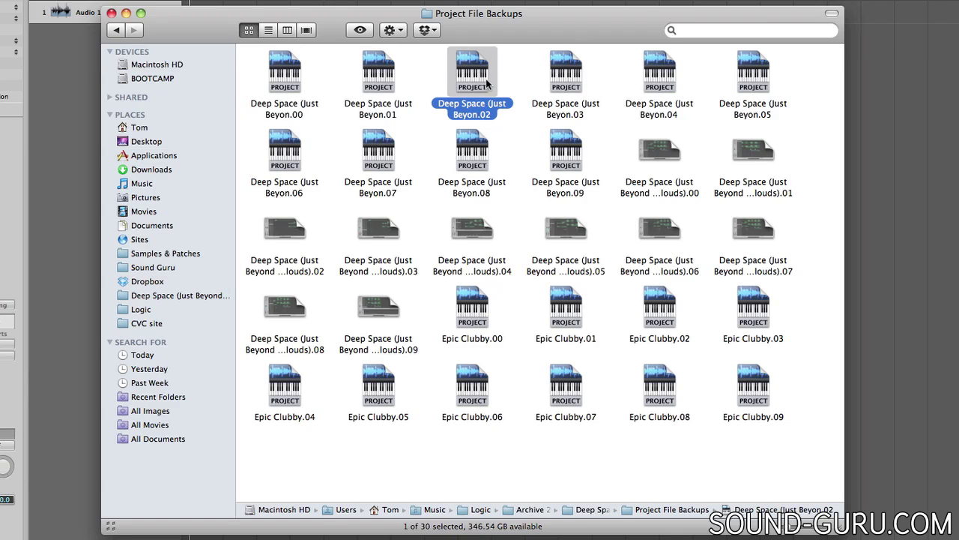
pyautogui.click(562, 85)
pyautogui.click(569, 141)
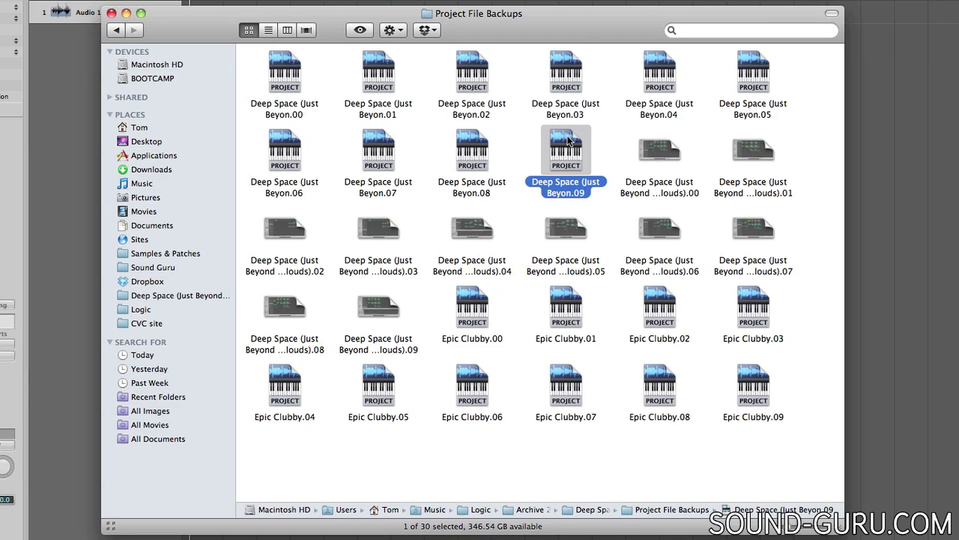
# Step: Return to the Deep Space project folder and look over the Freeze Files and Fade Files folders
pyautogui.click(119, 30)
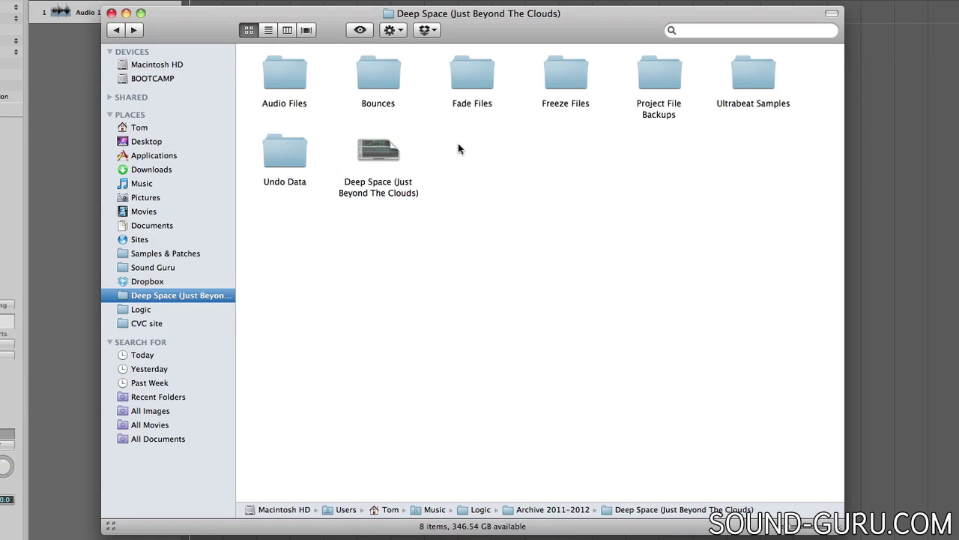
pyautogui.click(551, 82)
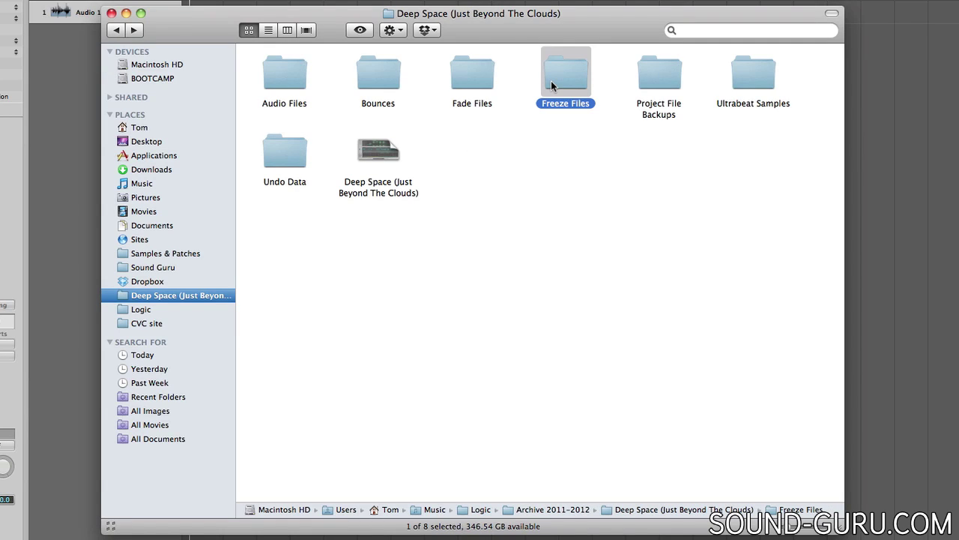
pyautogui.click(471, 77)
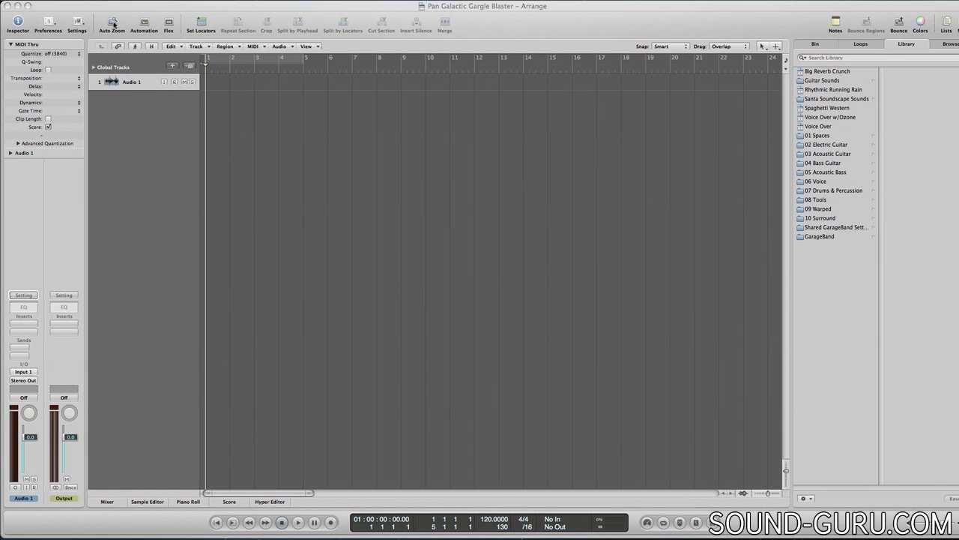
# Step: Review the Assets project settings for copying external audio files, then close Project Settings
pyautogui.click(85, 27)
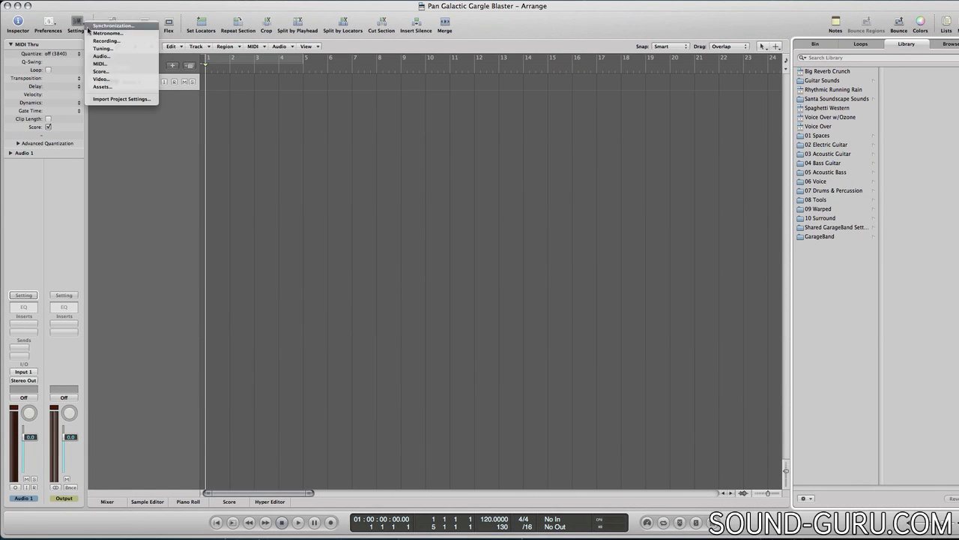
pyautogui.click(115, 90)
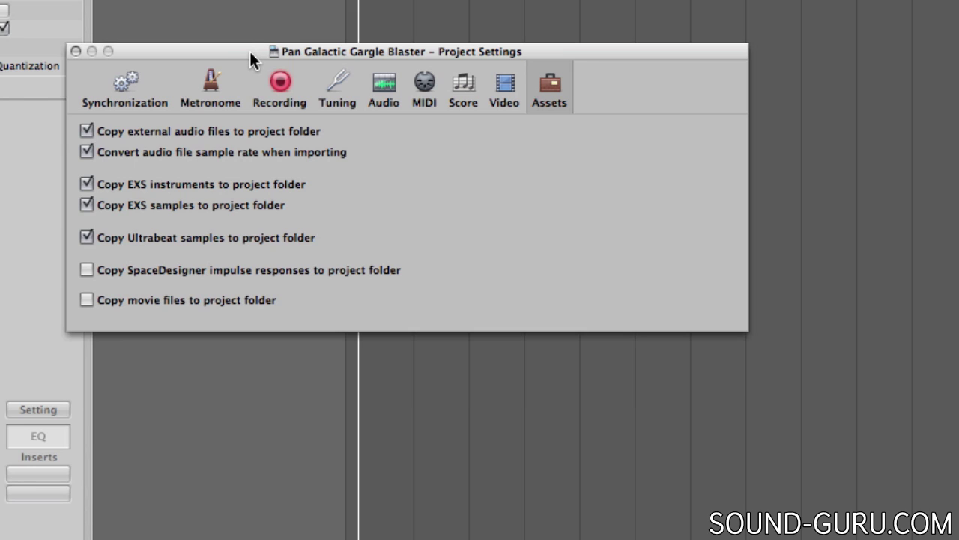
pyautogui.moveTo(250, 49); pyautogui.dragTo(255, 52)
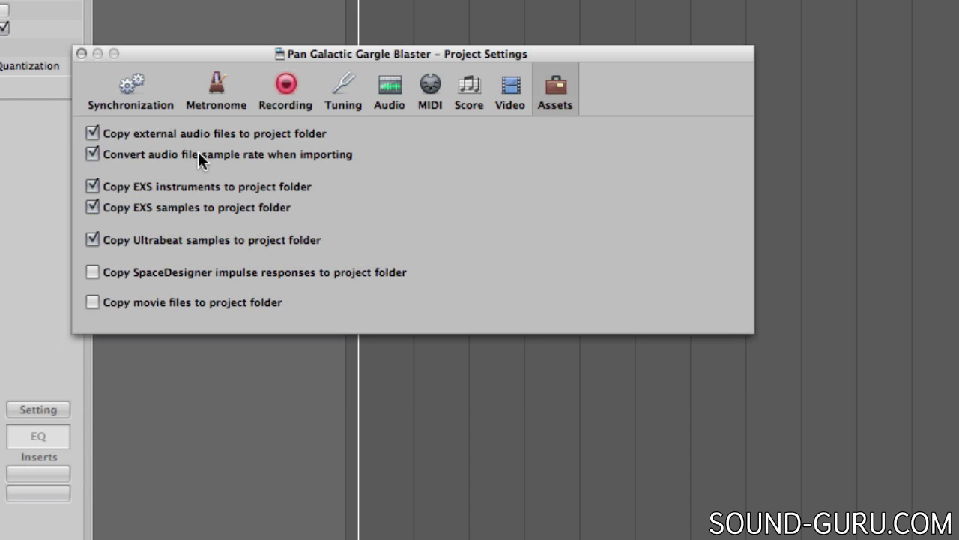
pyautogui.click(83, 58)
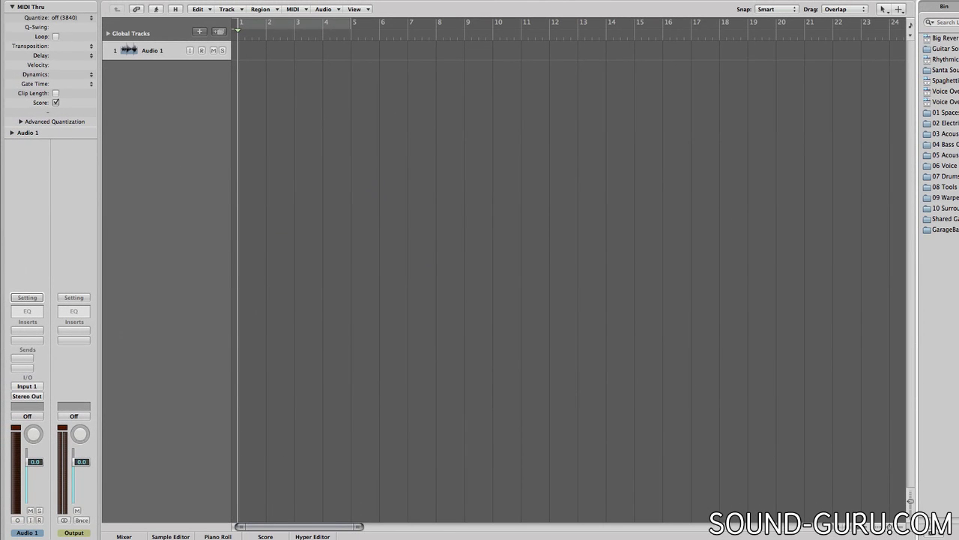
# Step: Drag reverse_cymbal.wav from Finder's Samples & Patches folder onto the audio track at bar 3
pyautogui.click(192, 532)
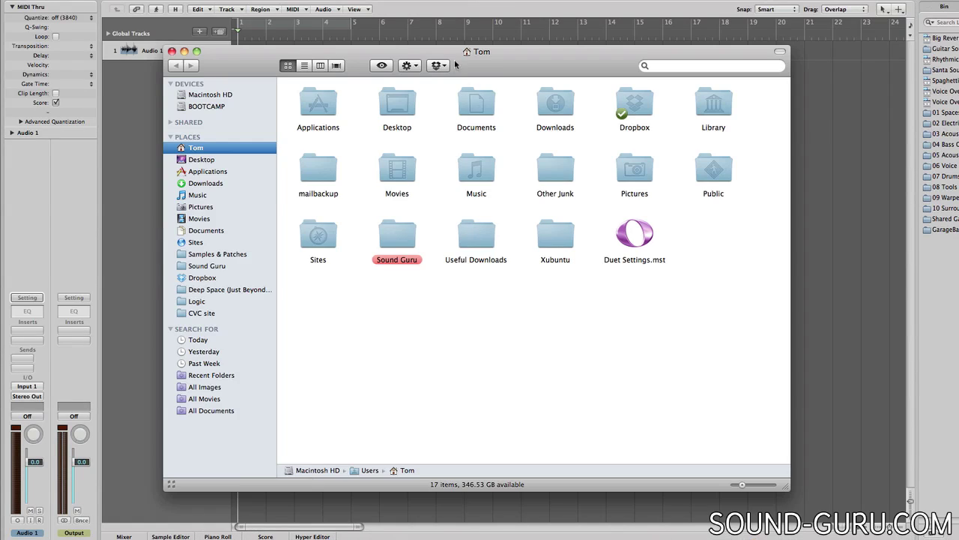
pyautogui.moveTo(455, 65); pyautogui.dragTo(681, 56)
pyautogui.click(442, 247)
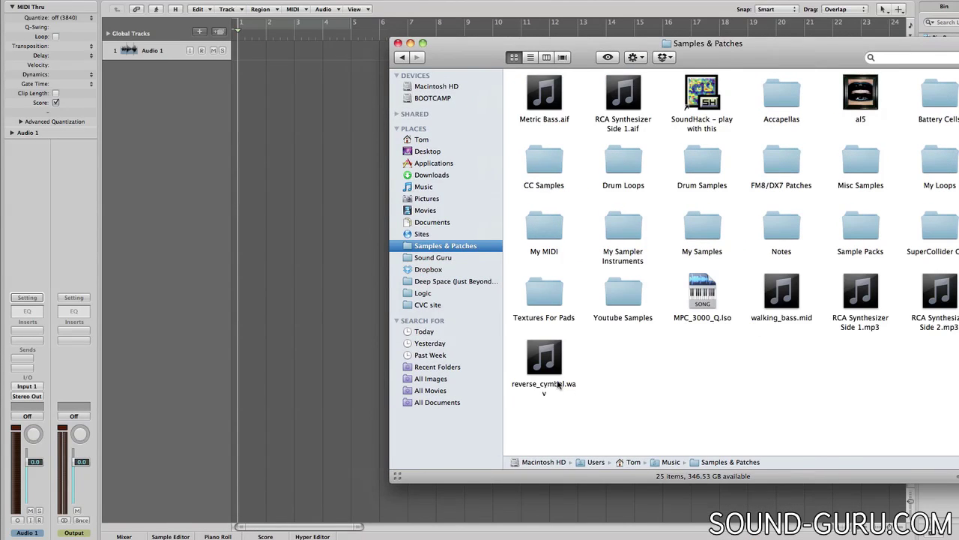
pyautogui.moveTo(558, 383); pyautogui.dragTo(299, 48)
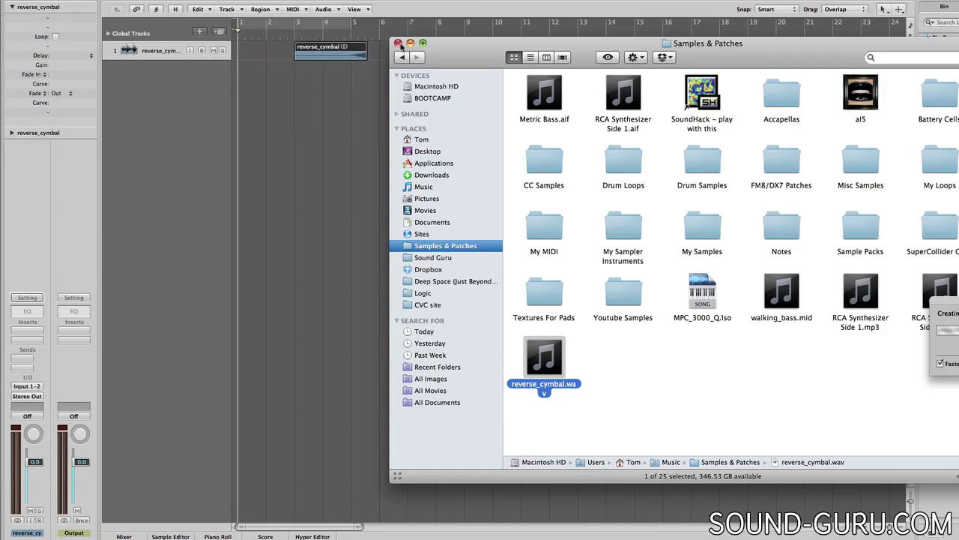
# Step: Close Finder, save the project with Cmd-S, and deselect the reverse_cymbal region
pyautogui.click(398, 43)
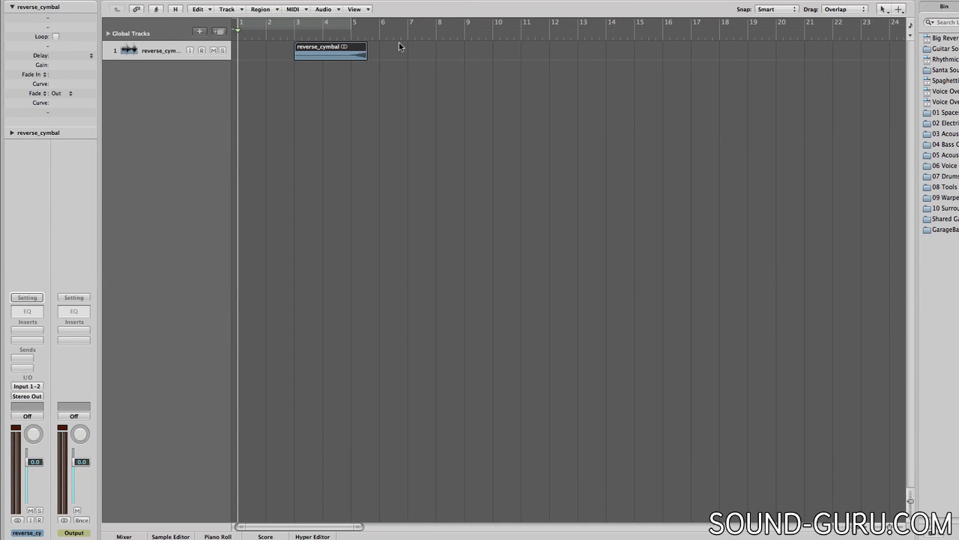
pyautogui.press('super+s')
pyautogui.click(395, 88)
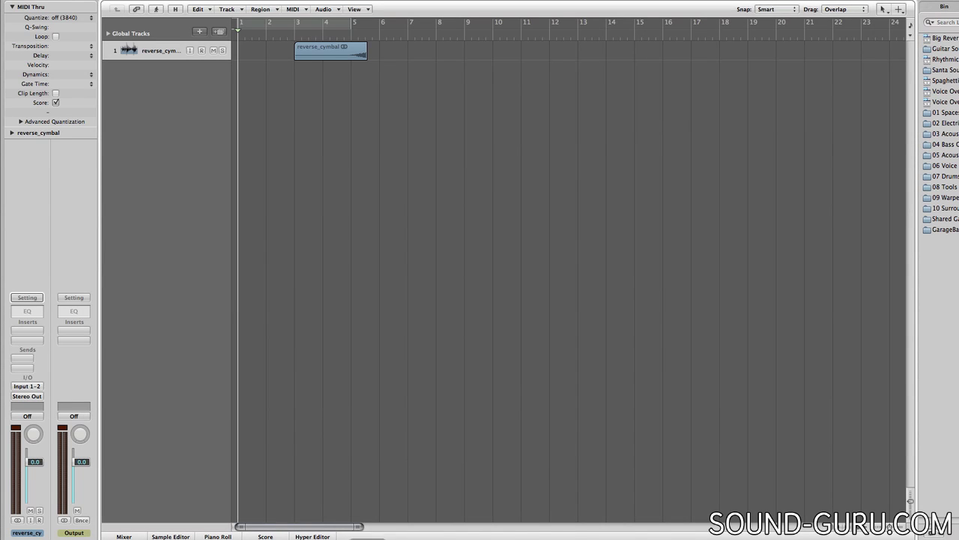
pyautogui.click(194, 535)
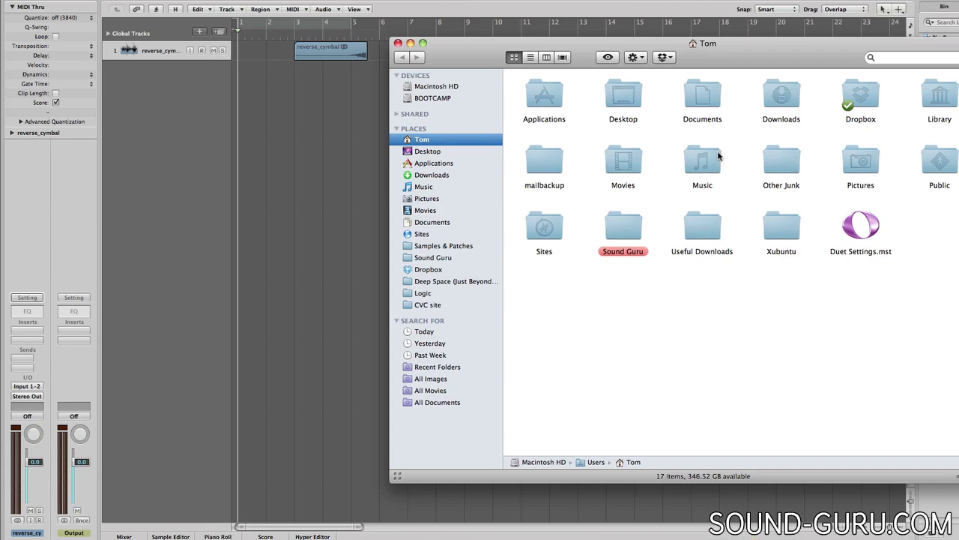
# Step: Confirm reverse_cymbal.wav is in Music › Logic › Pan Galactic Gargle Blaster › Audio Files, then close Finder
pyautogui.click(716, 157)
pyautogui.doubleClick(716, 156)
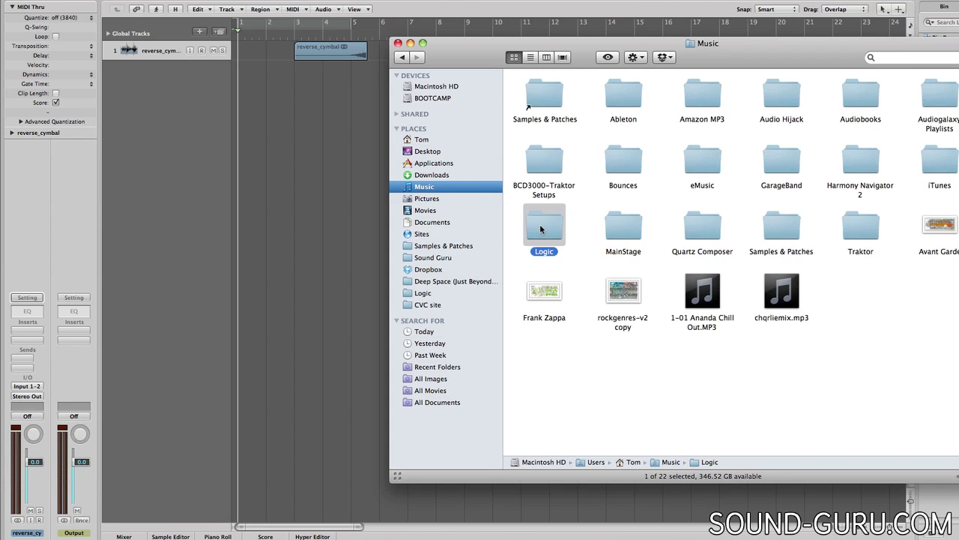
pyautogui.doubleClick(543, 225)
pyautogui.doubleClick(690, 90)
pyautogui.doubleClick(540, 94)
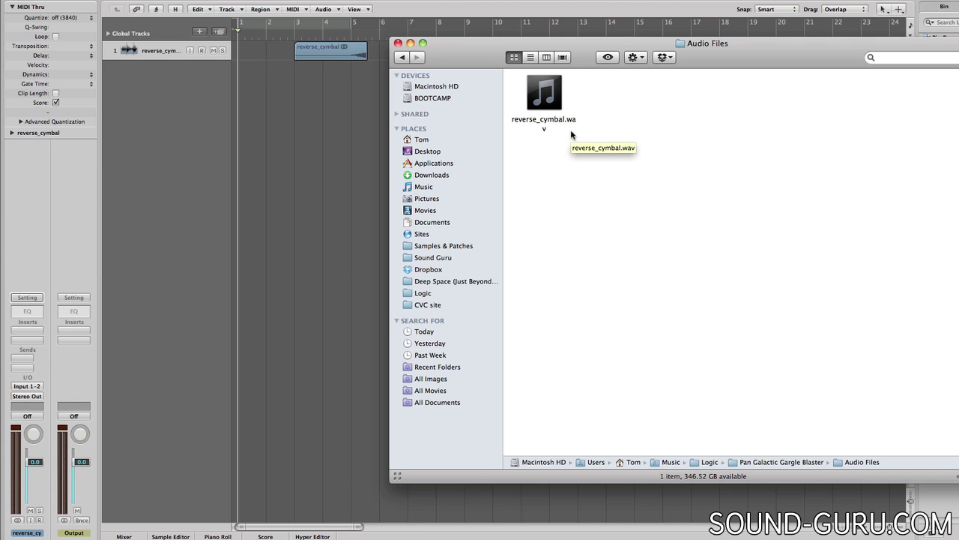
pyautogui.click(401, 57)
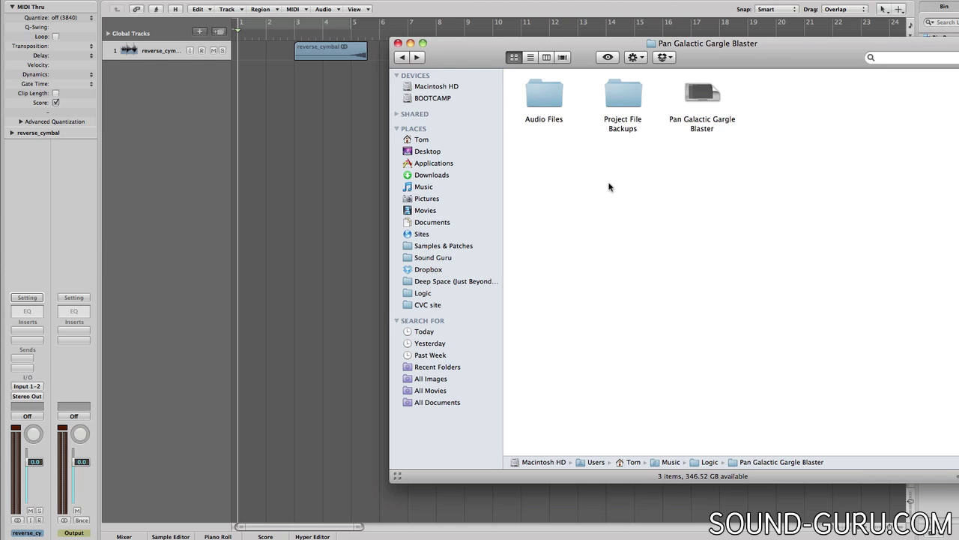
pyautogui.click(398, 43)
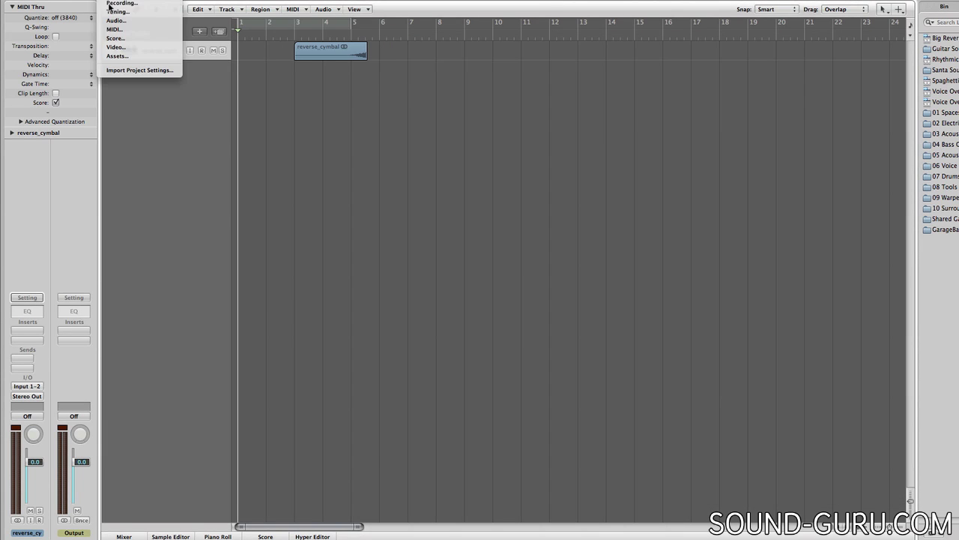
# Step: Open the project's Assets settings to review the copy-to-project-folder options
pyautogui.click(128, 58)
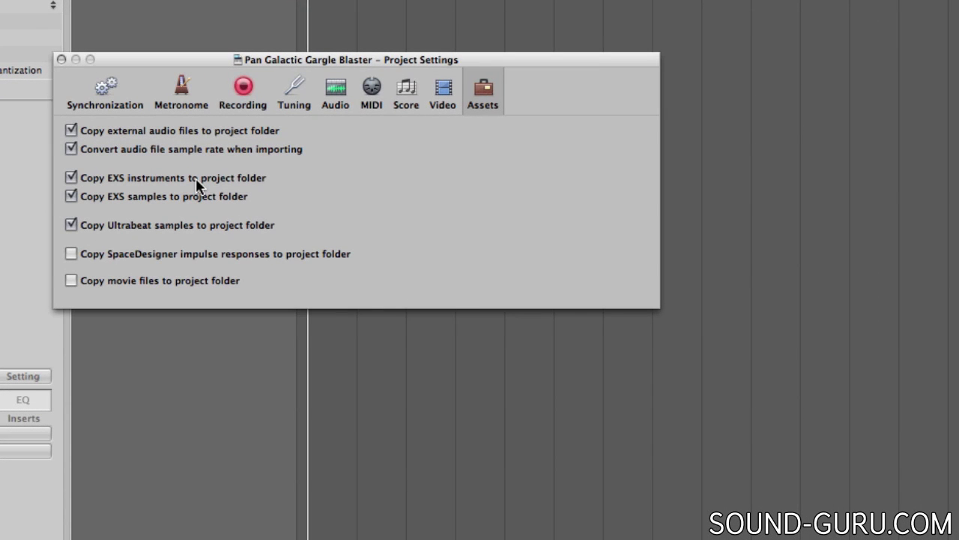